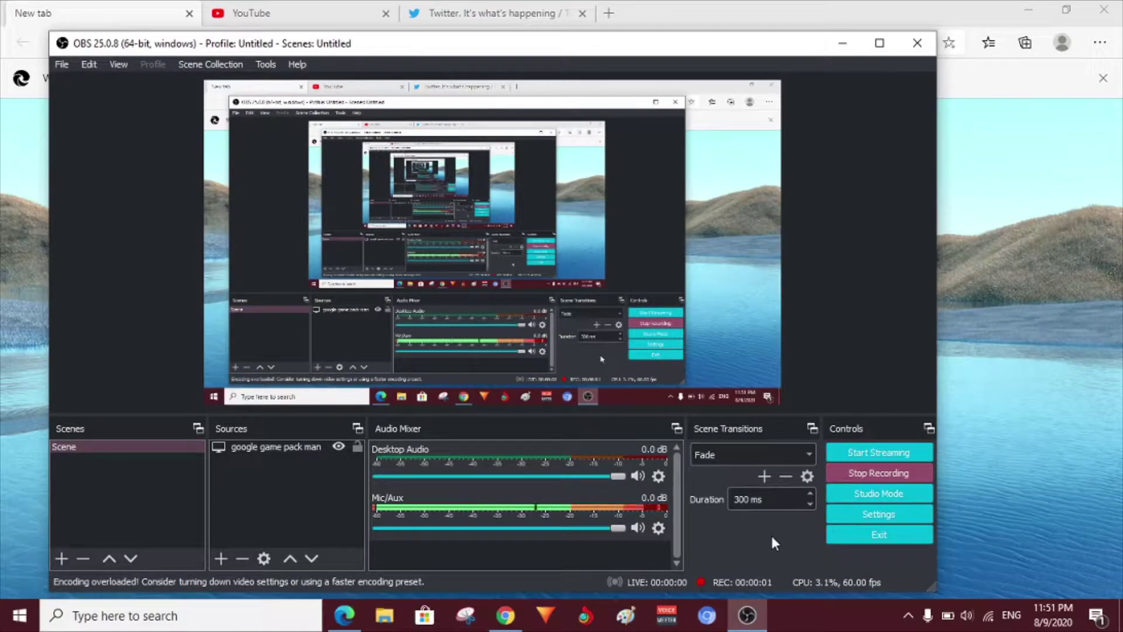
- Bring the Edge browser window in front of OBS Studio
click(102, 13)
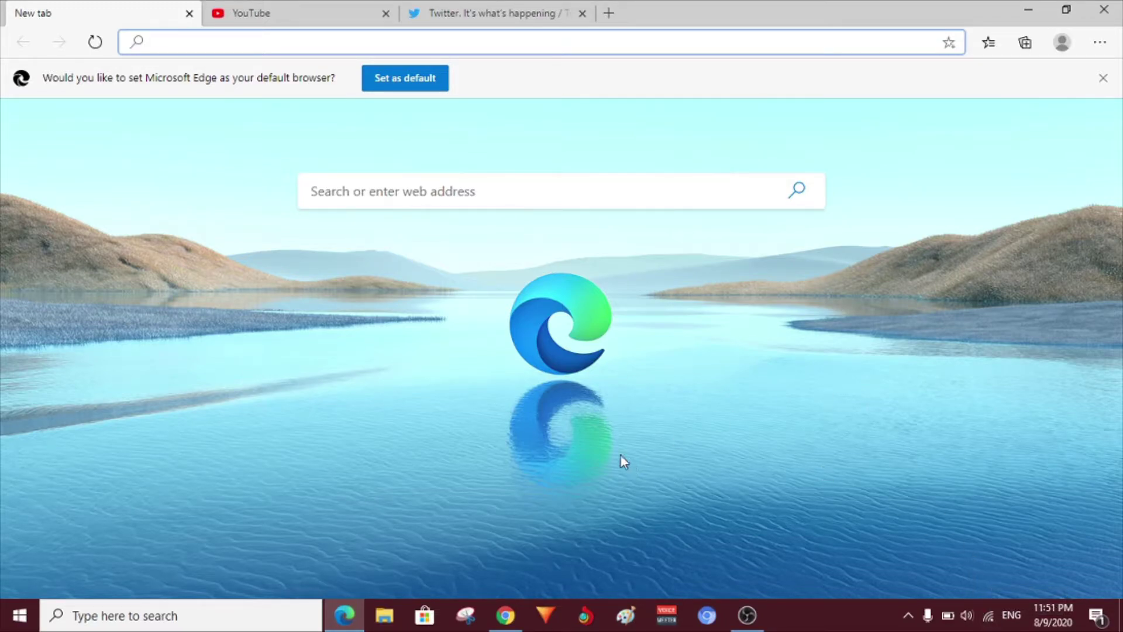
- Launch Windows Settings from the Start menu
click(20, 615)
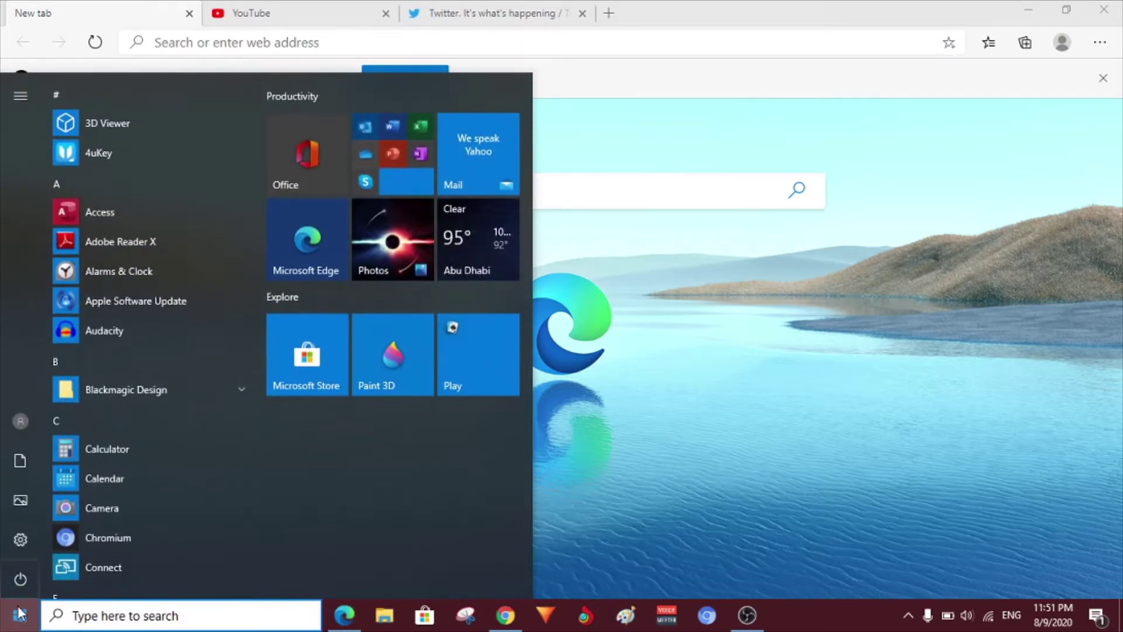
click(20, 540)
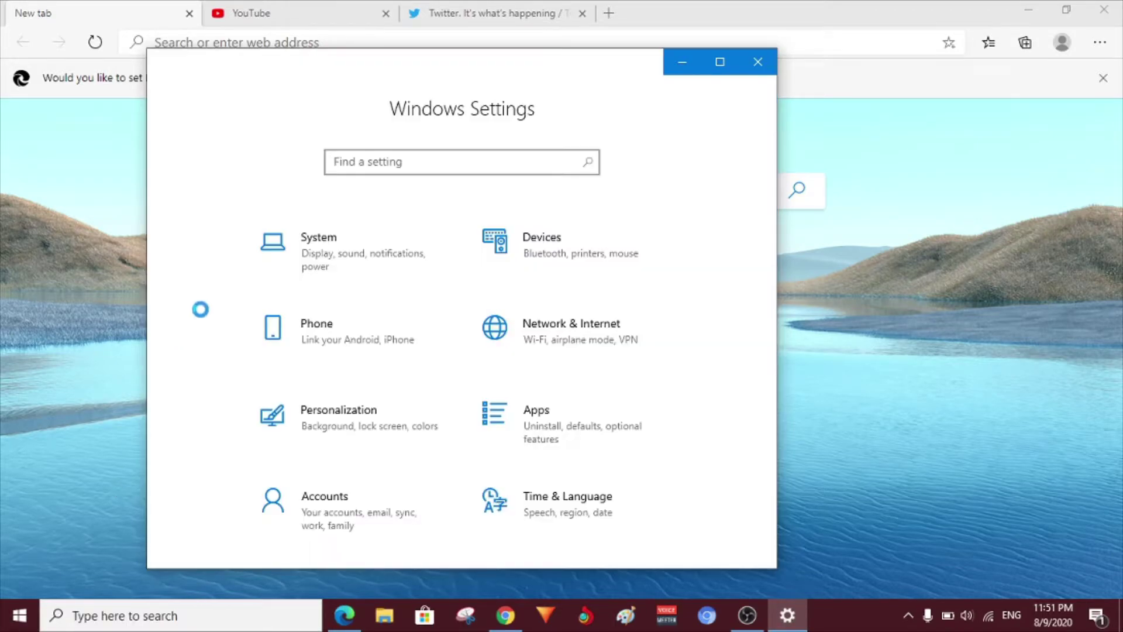
- Go to the Network & Internet Status page in Settings
click(543, 322)
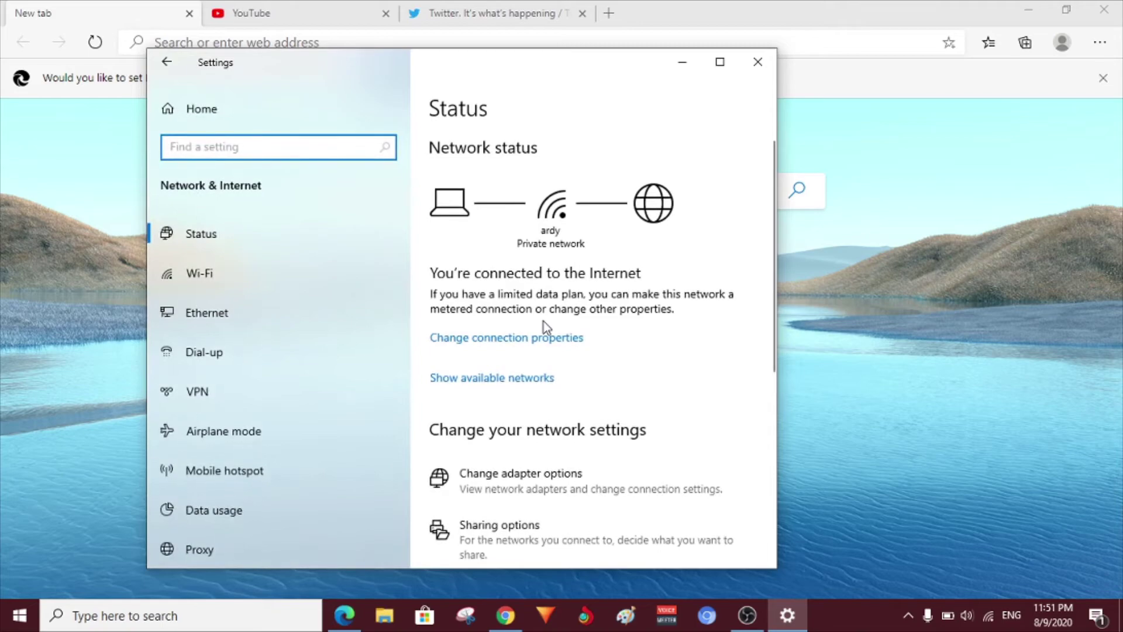
mouse_move(278, 369)
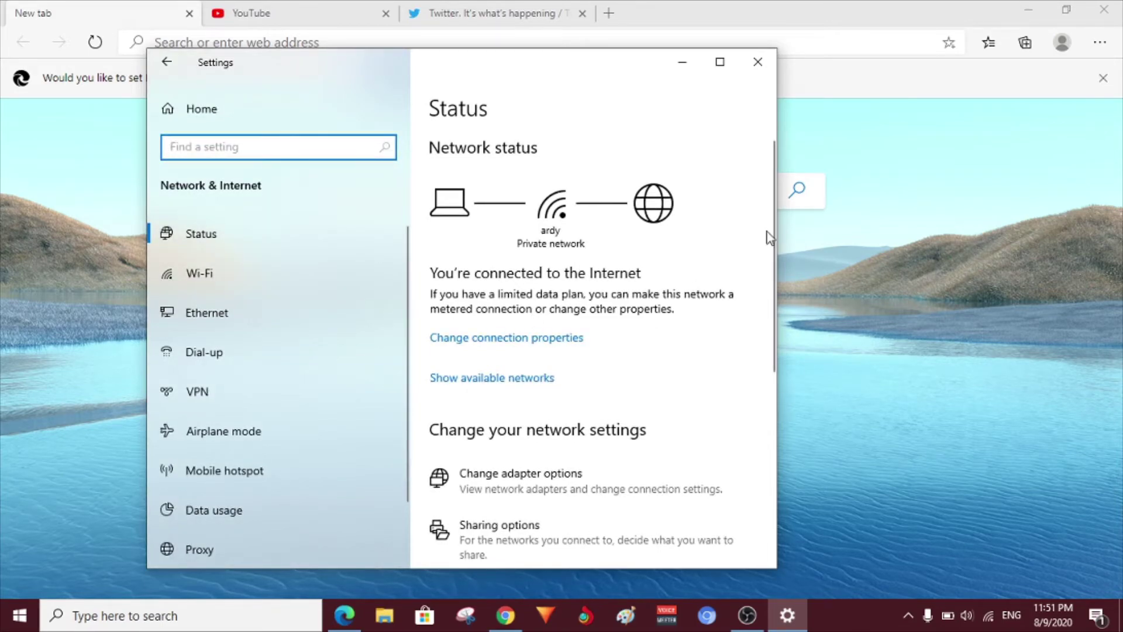
drag(764, 255, 768, 382)
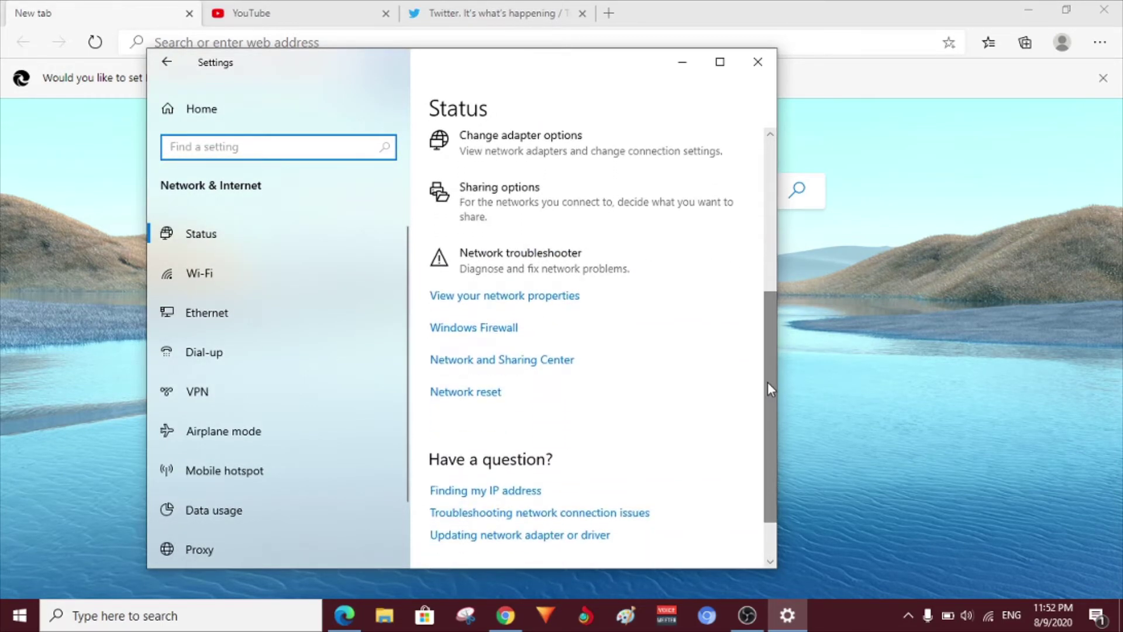
- Follow the Network reset link at the bottom of the Status page
click(479, 401)
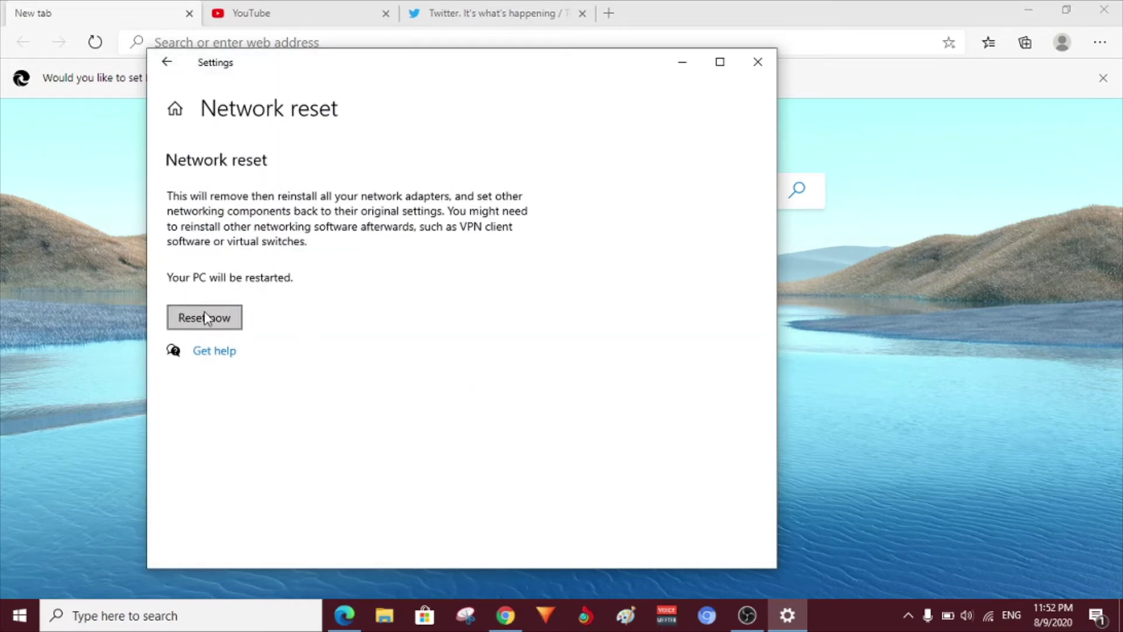